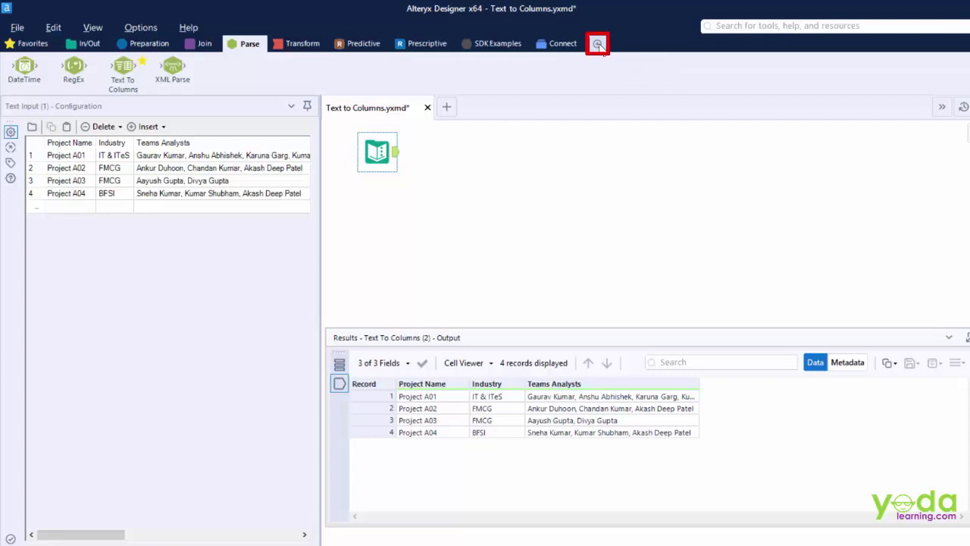
left_click(598, 46)
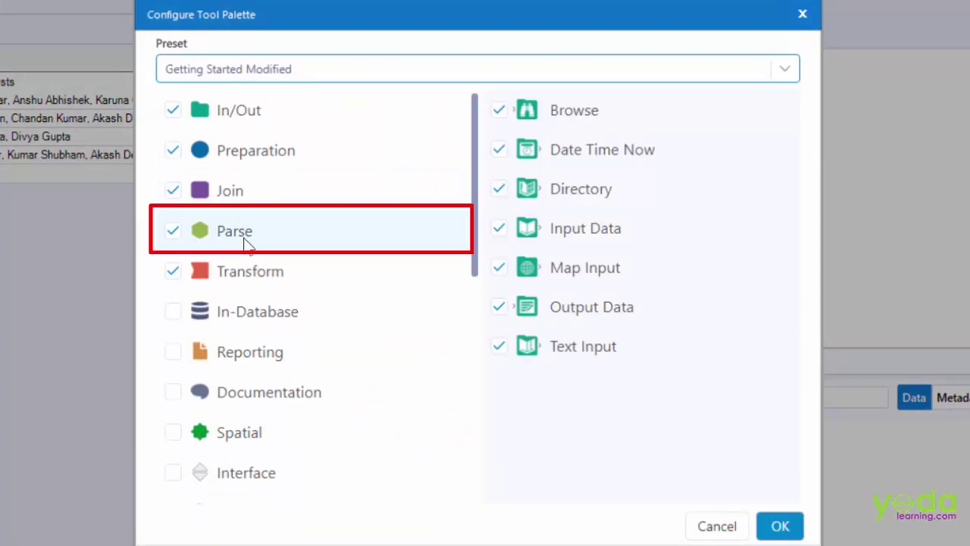
left_click(717, 525)
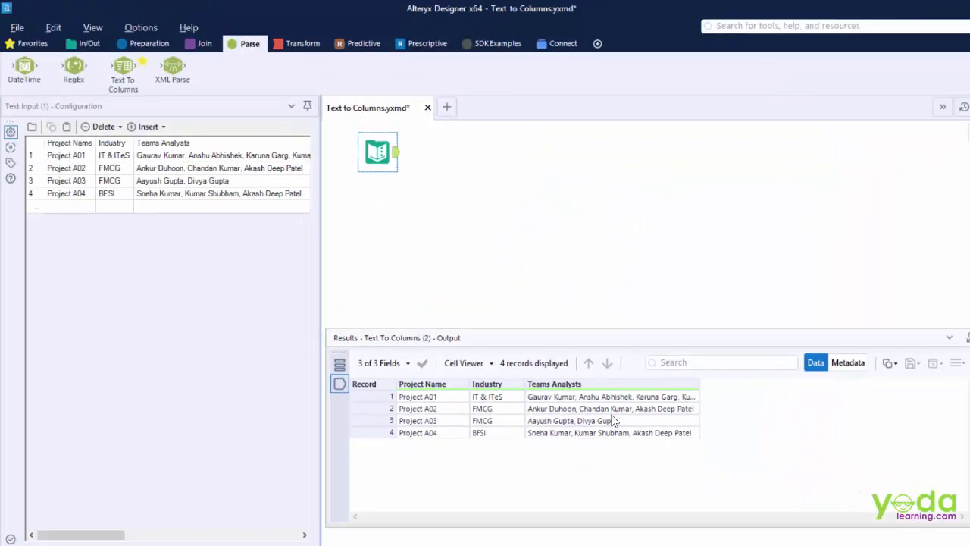
left_click(374, 155)
mouse_move(529, 396)
left_mouse_down()
mouse_move(546, 406)
mouse_move(704, 410)
left_mouse_up()
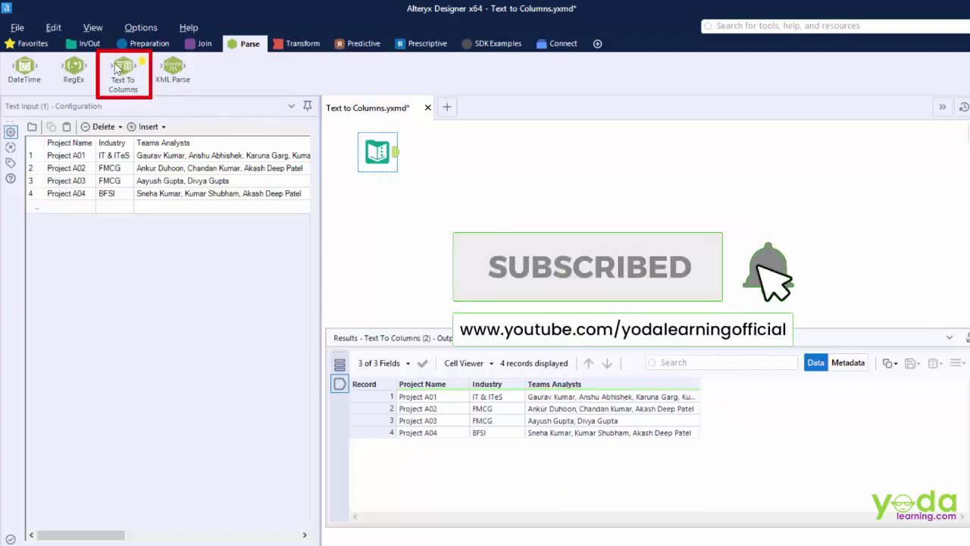
Attach a Text To Columns tool to the input, splitting Teams Analysts into 5 columns.
left_click_drag(117, 69, 449, 151)
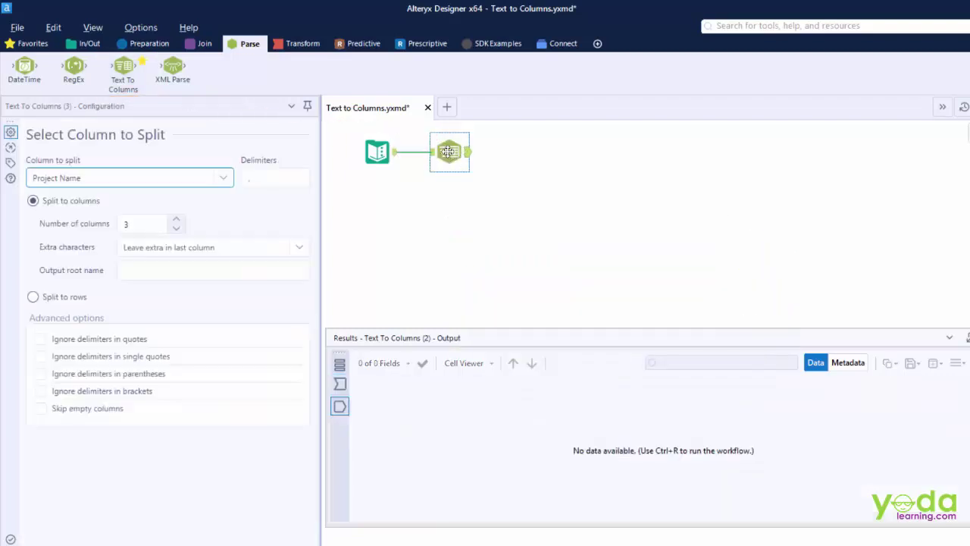
left_click(222, 179)
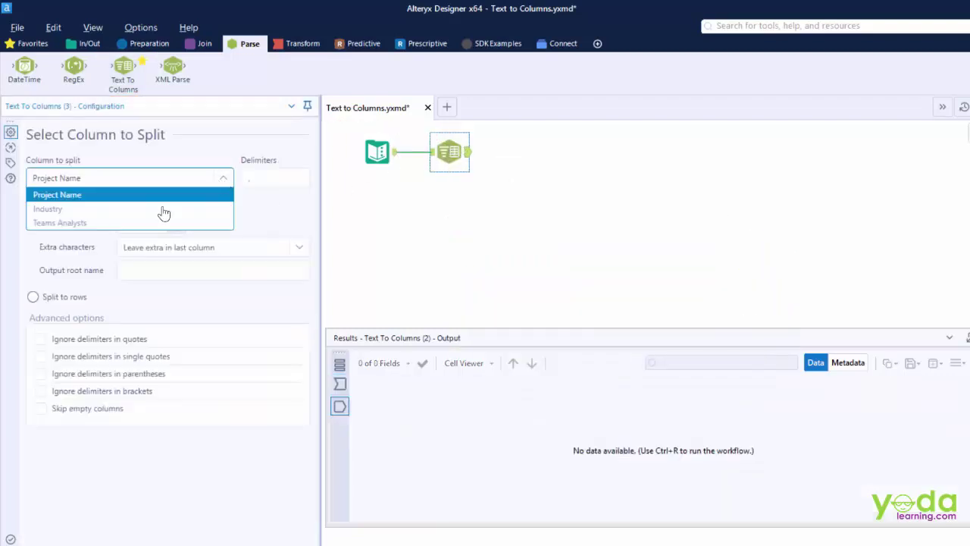
left_click(103, 223)
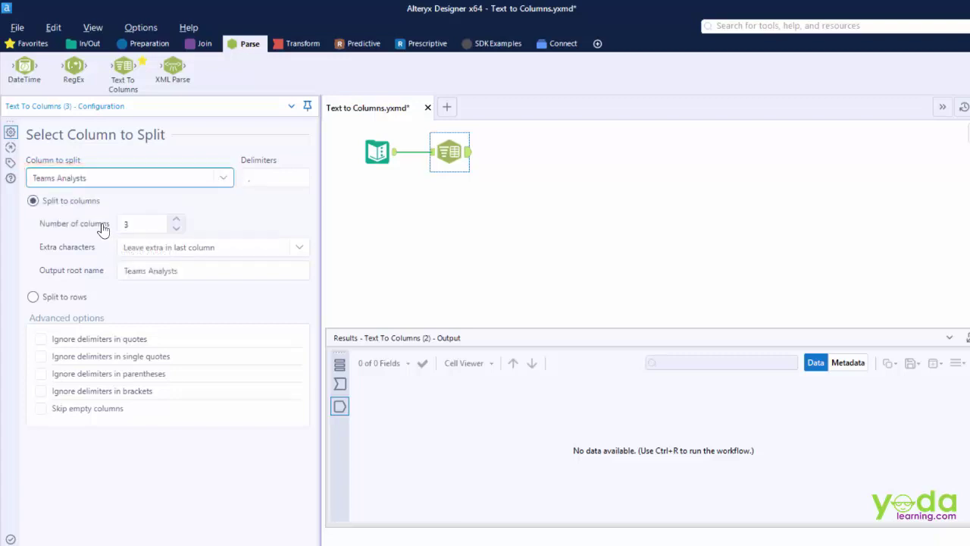
left_click(176, 220)
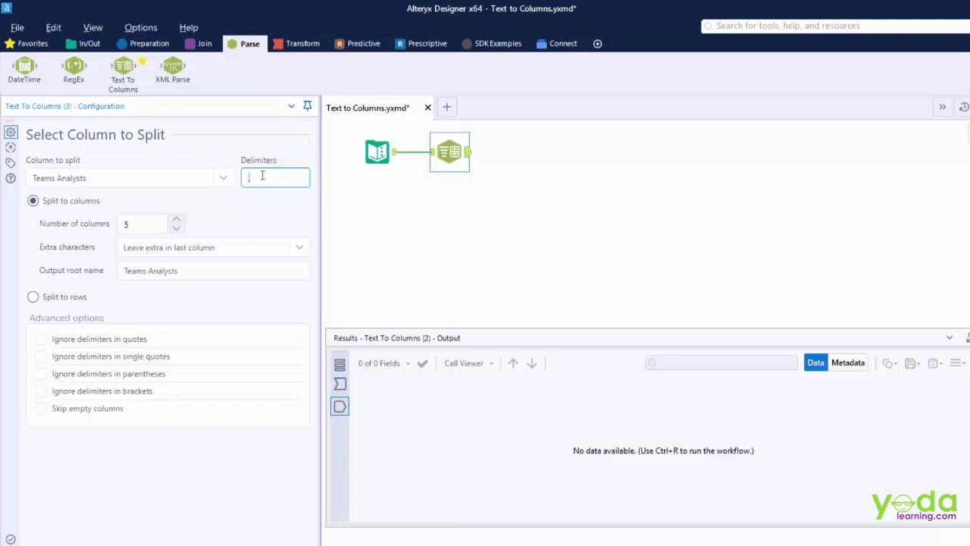
Run the workflow and scroll the results to view columns Teams Analysts1 through Teams Analysts5.
key("ctrl+r")
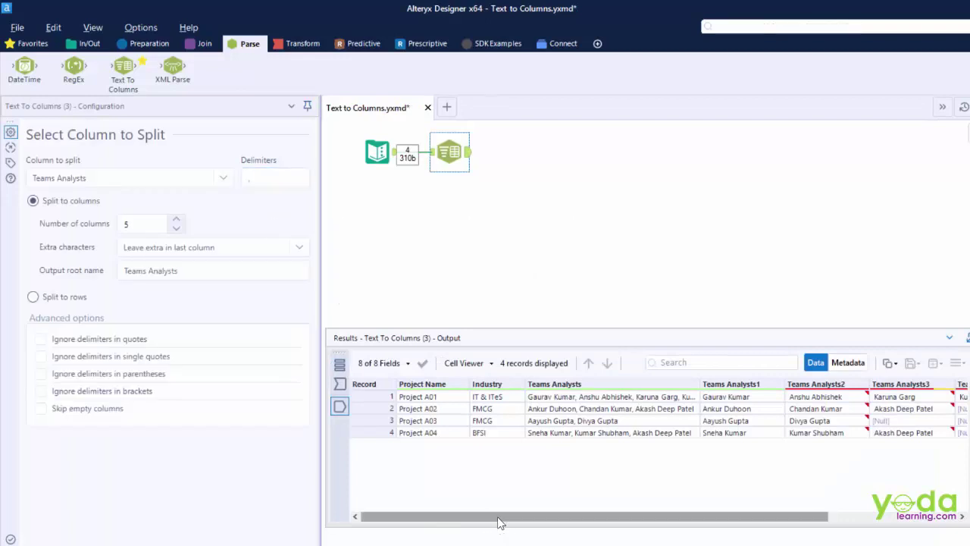
left_click_drag(498, 522, 689, 518)
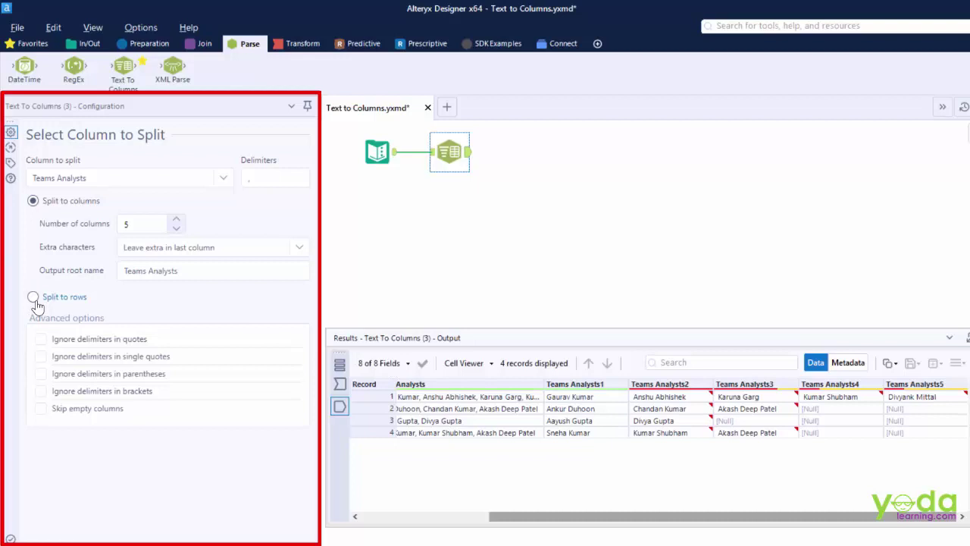
Switch Text To Columns to Split to rows and rerun, yielding 13 one-analyst records.
left_click(33, 298)
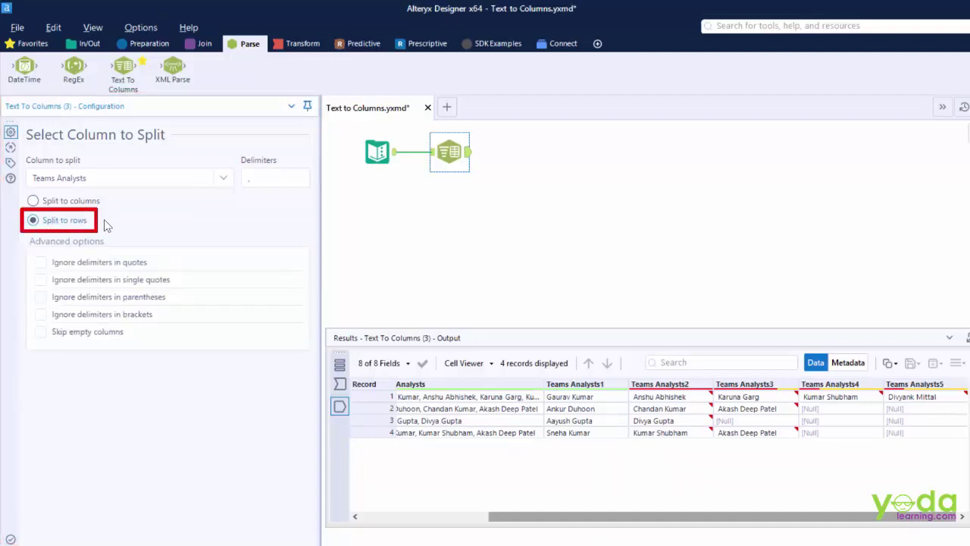
key("ctrl+r")
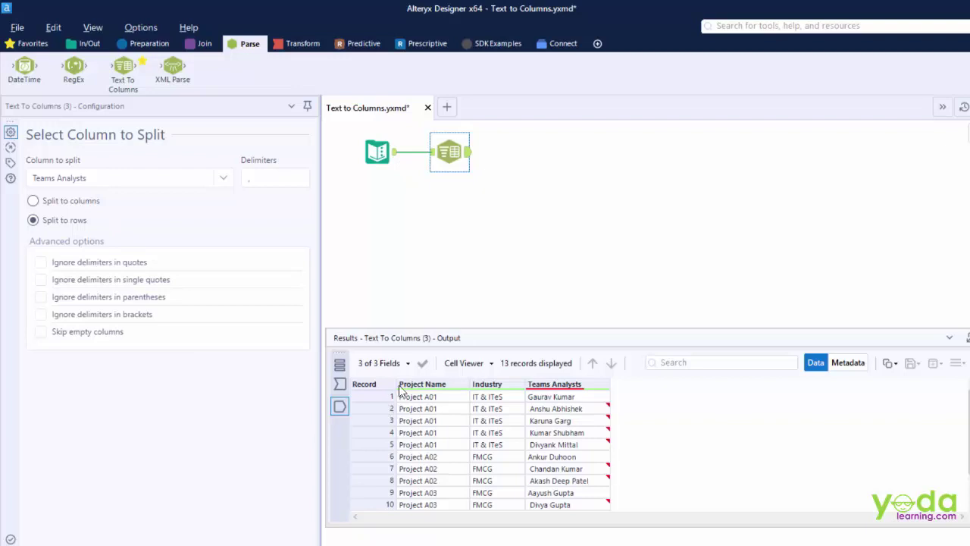
left_click_drag(393, 386, 443, 455)
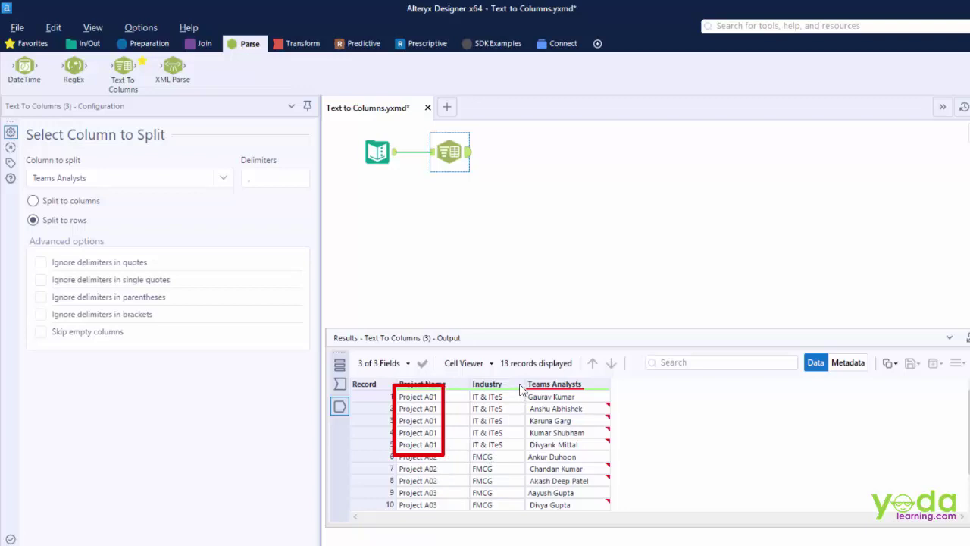
mouse_move(519, 381)
left_mouse_down()
mouse_move(570, 455)
mouse_move(614, 458)
left_mouse_up()
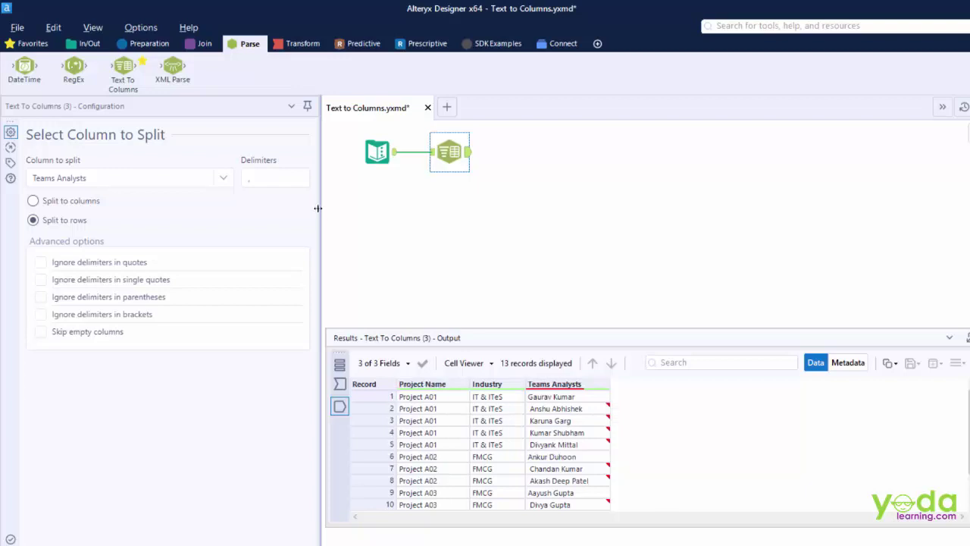
Add Data Cleansing trimming leading/trailing whitespace from Teams Analysts only, excluding Project Name and Industry, then rerun.
left_click(153, 46)
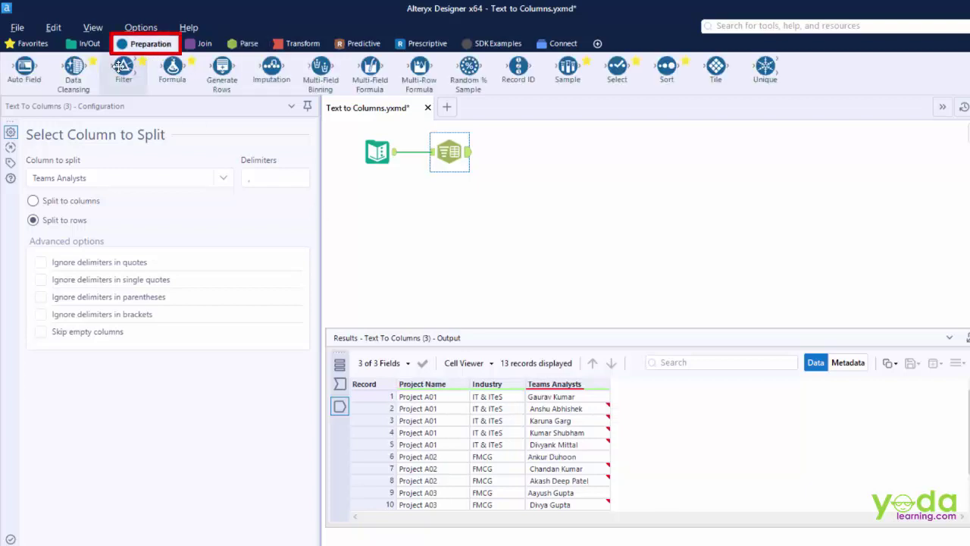
left_click_drag(74, 68, 525, 156)
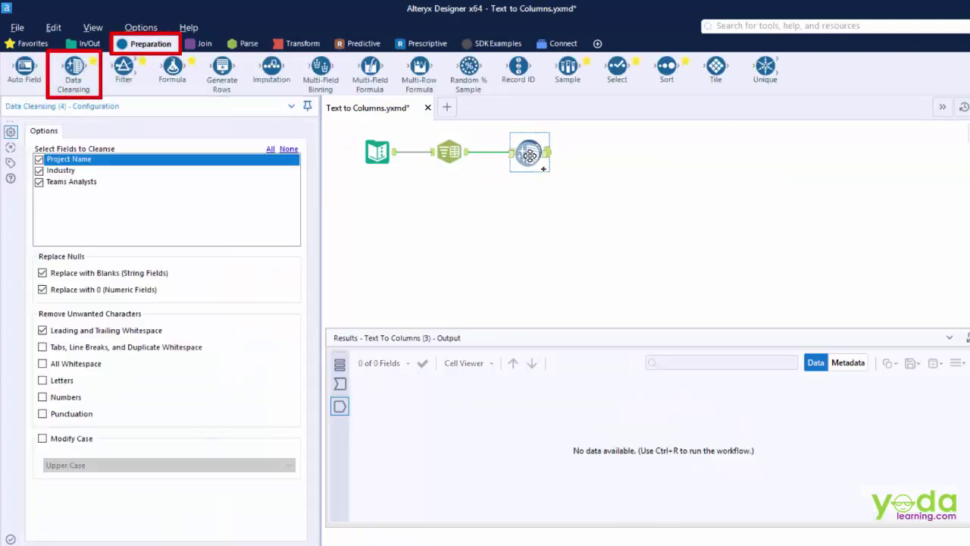
left_click(39, 171)
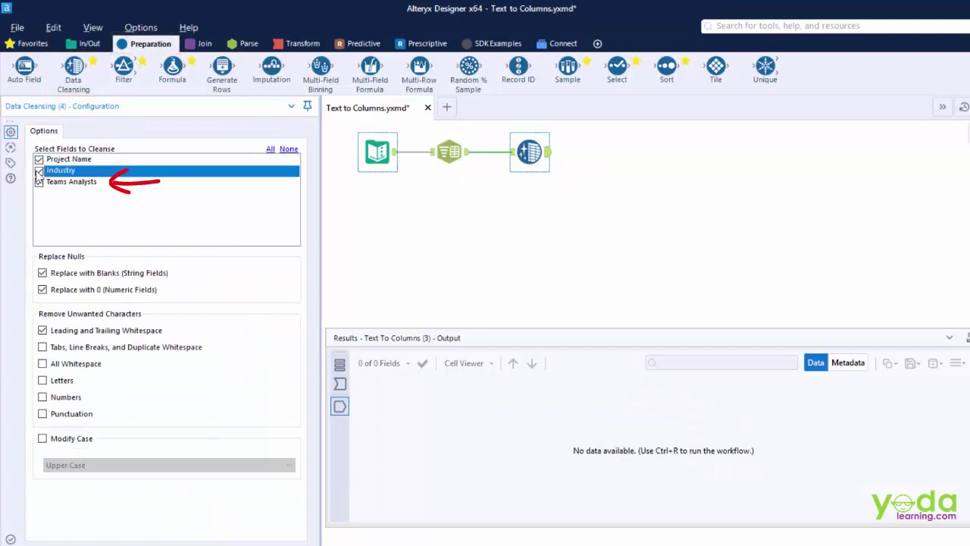
left_click(38, 159)
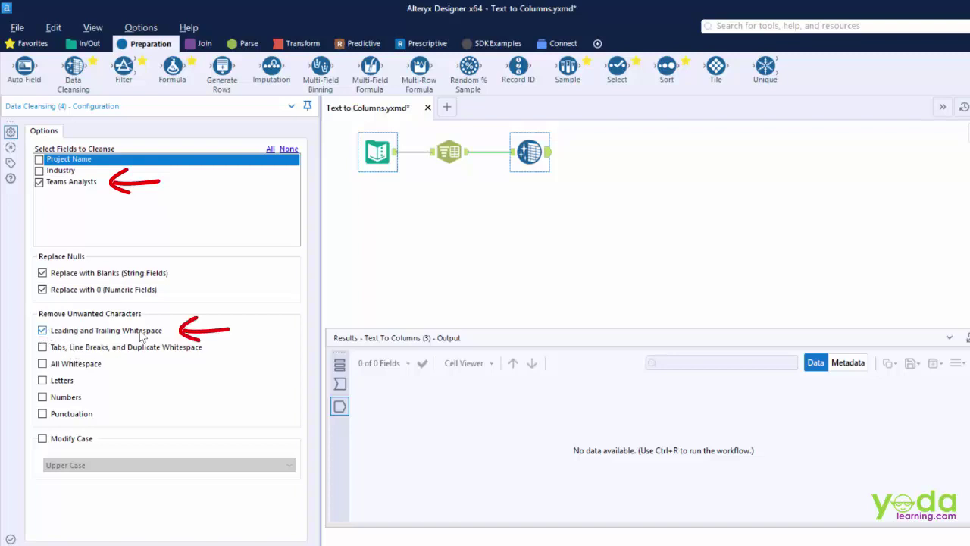
key("ctrl+r")
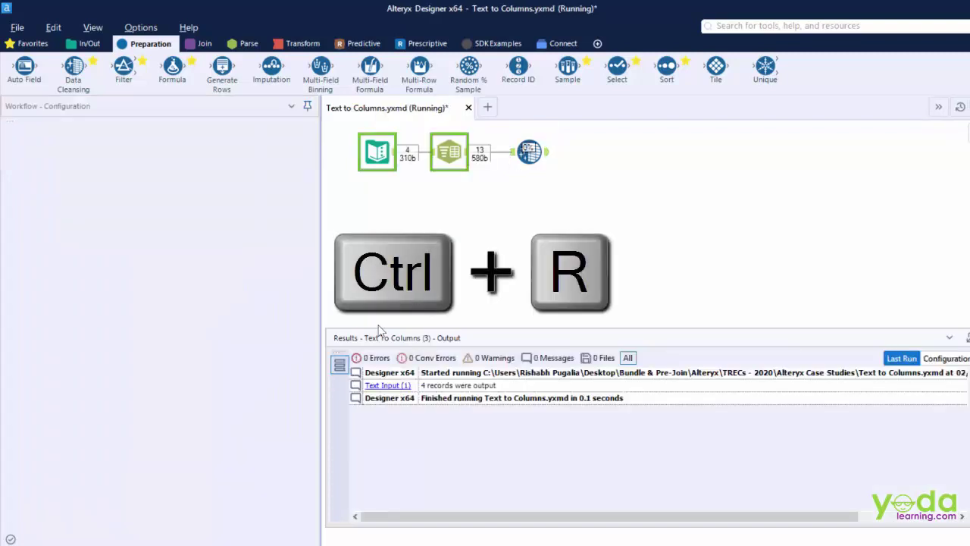